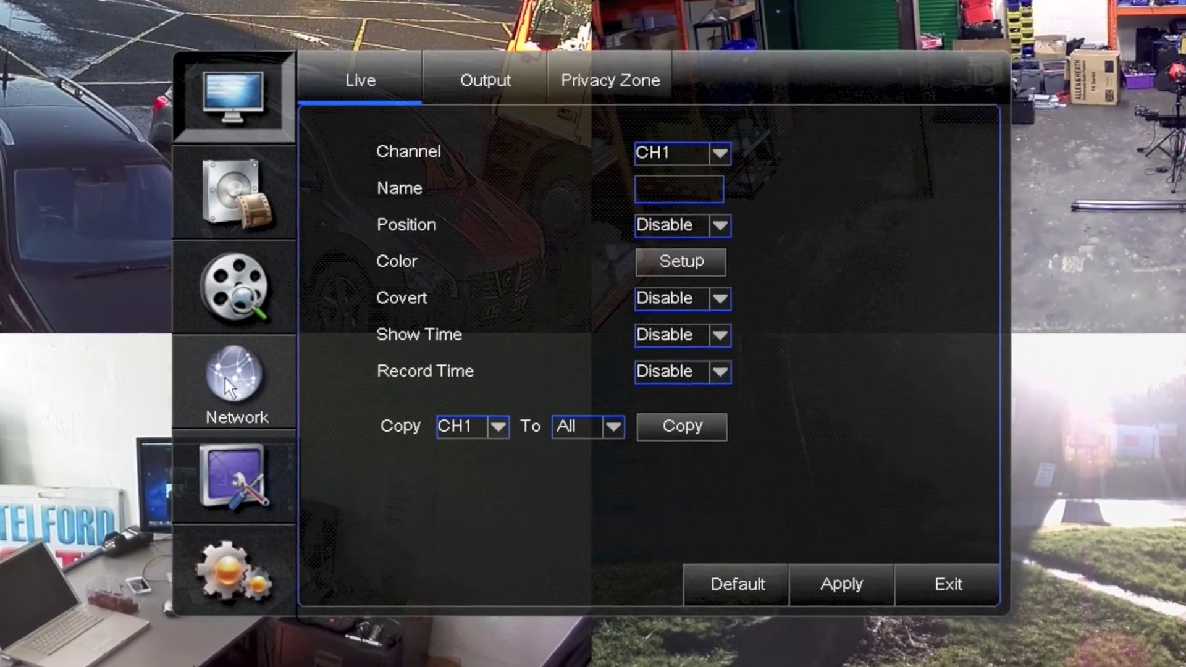
# Step: Set the DVR's Network Type to DHCP and apply the change
pyautogui.click(224, 378)
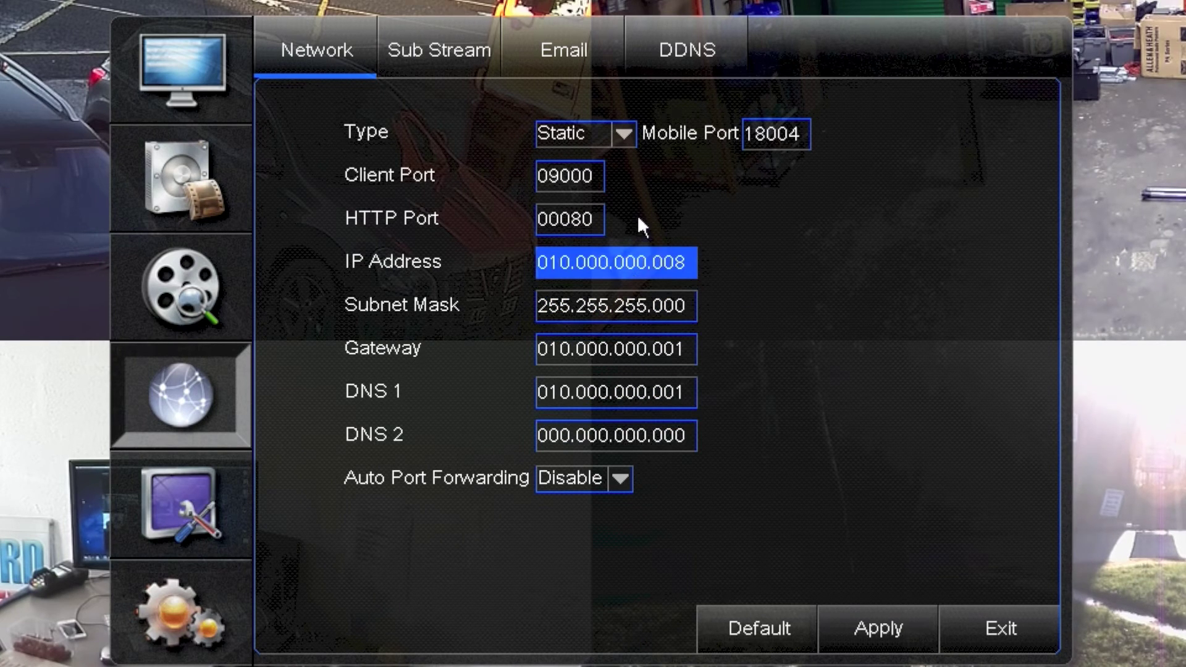
pyautogui.click(625, 134)
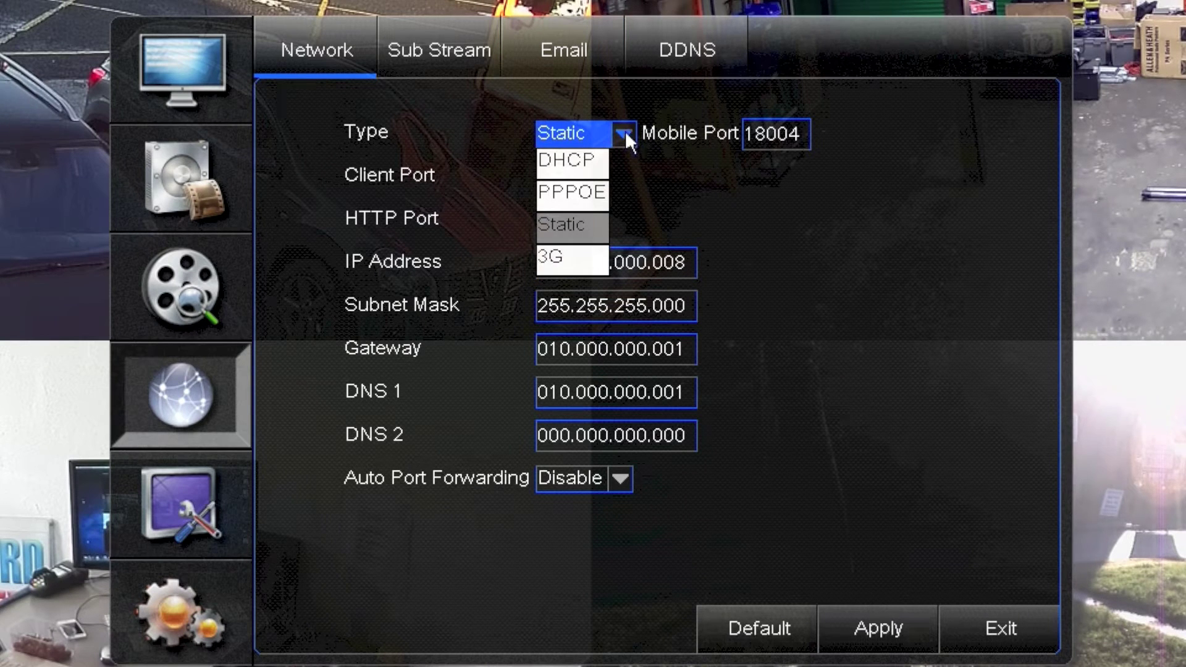
pyautogui.click(564, 168)
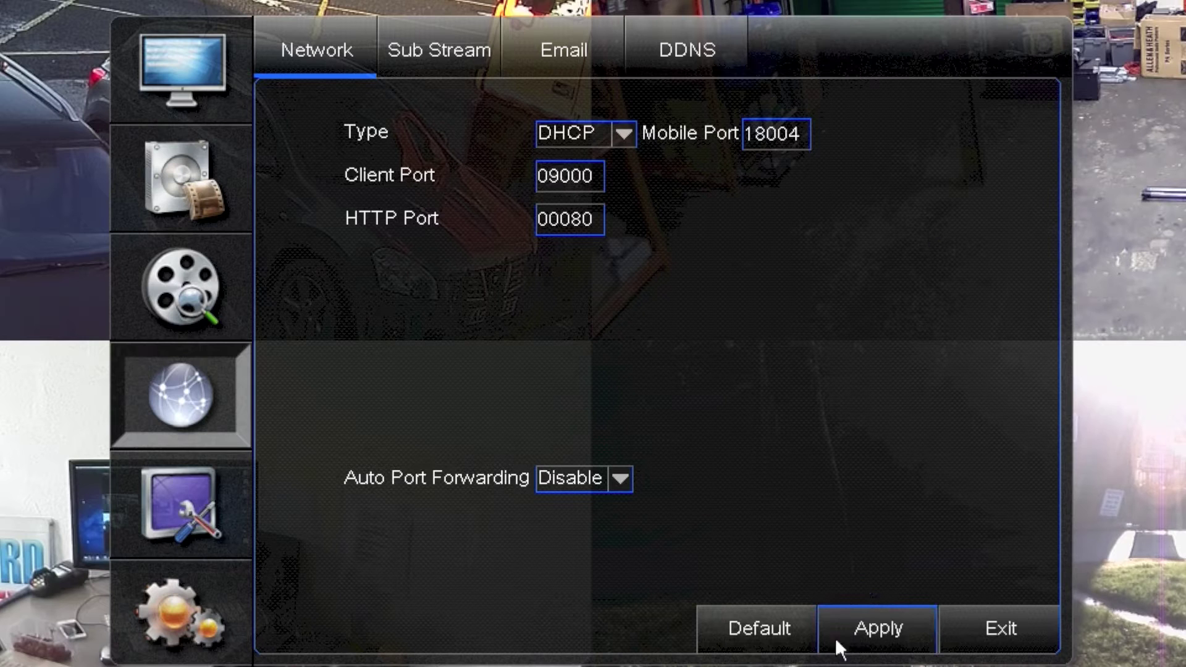
pyautogui.click(868, 639)
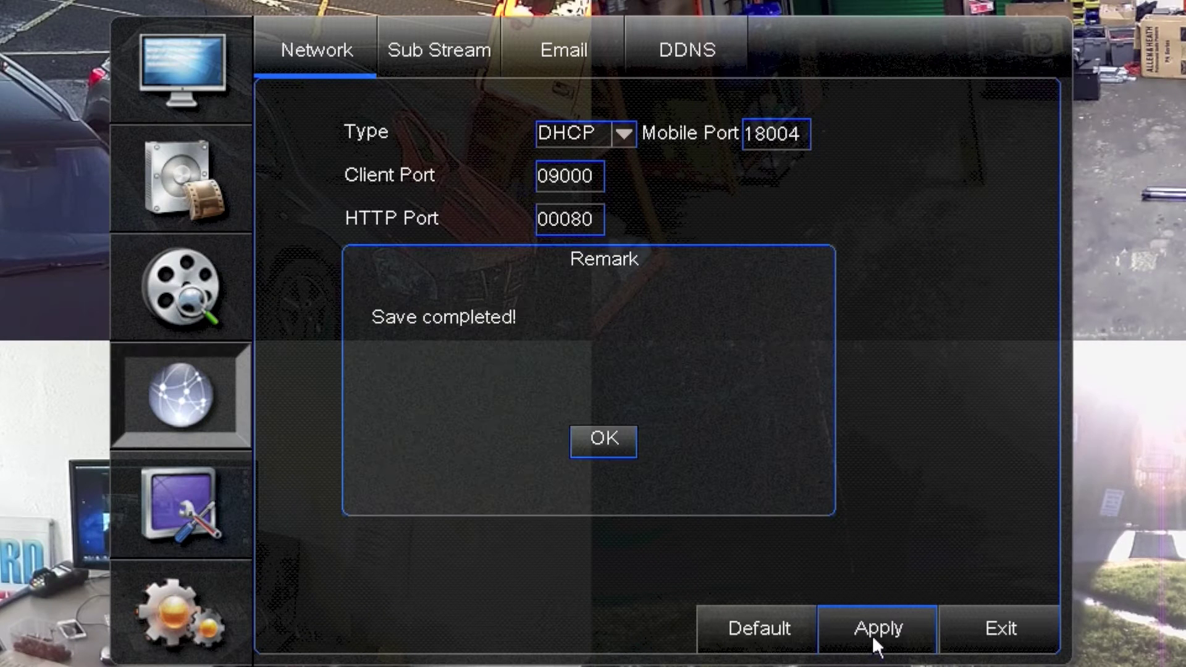
pyautogui.click(602, 438)
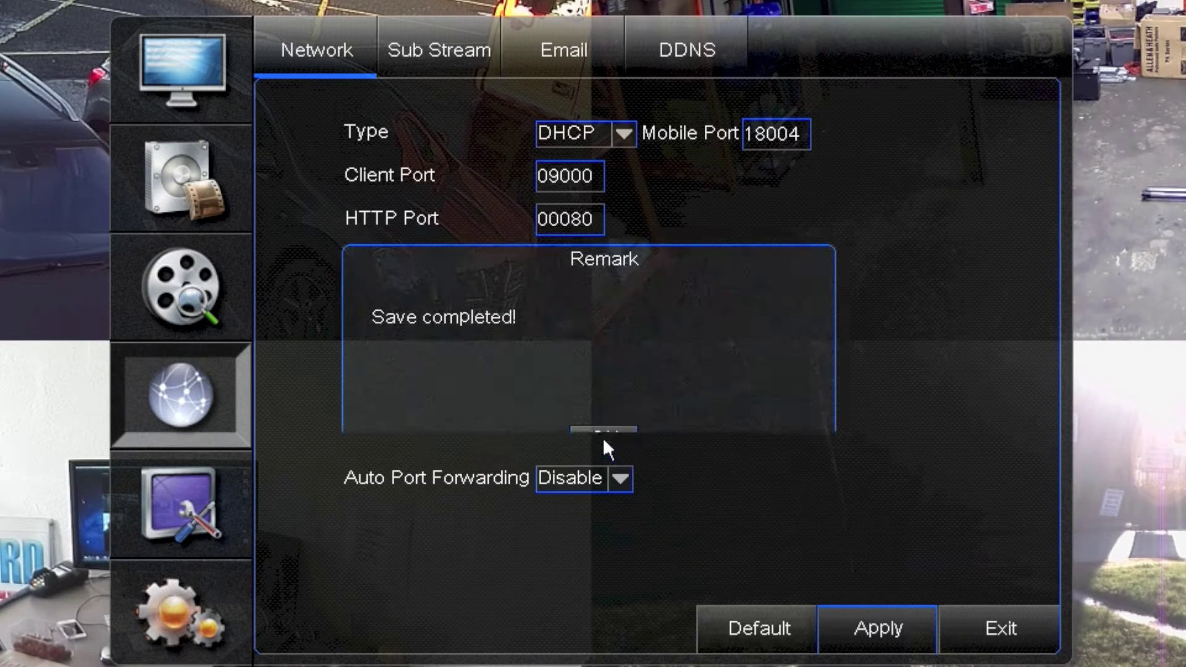
# Step: Restart the DVR, then check its DHCP address 010.000.000.008 and gateway 010.000.000.001
pyautogui.click(1007, 621)
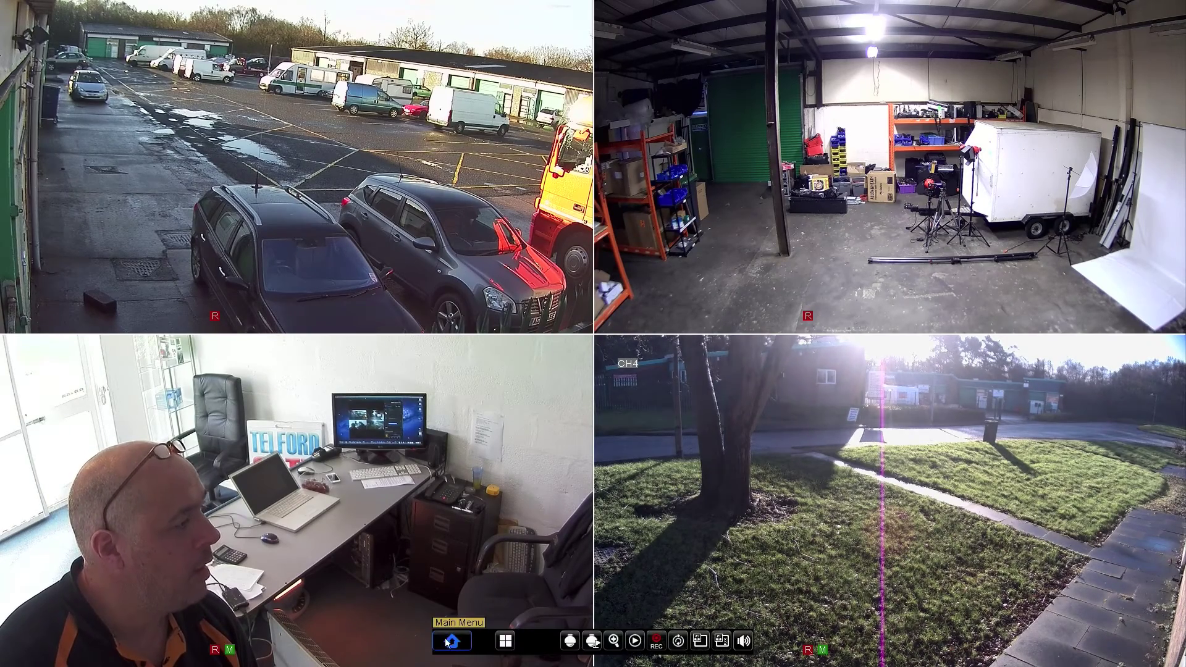
pyautogui.click(387, 416)
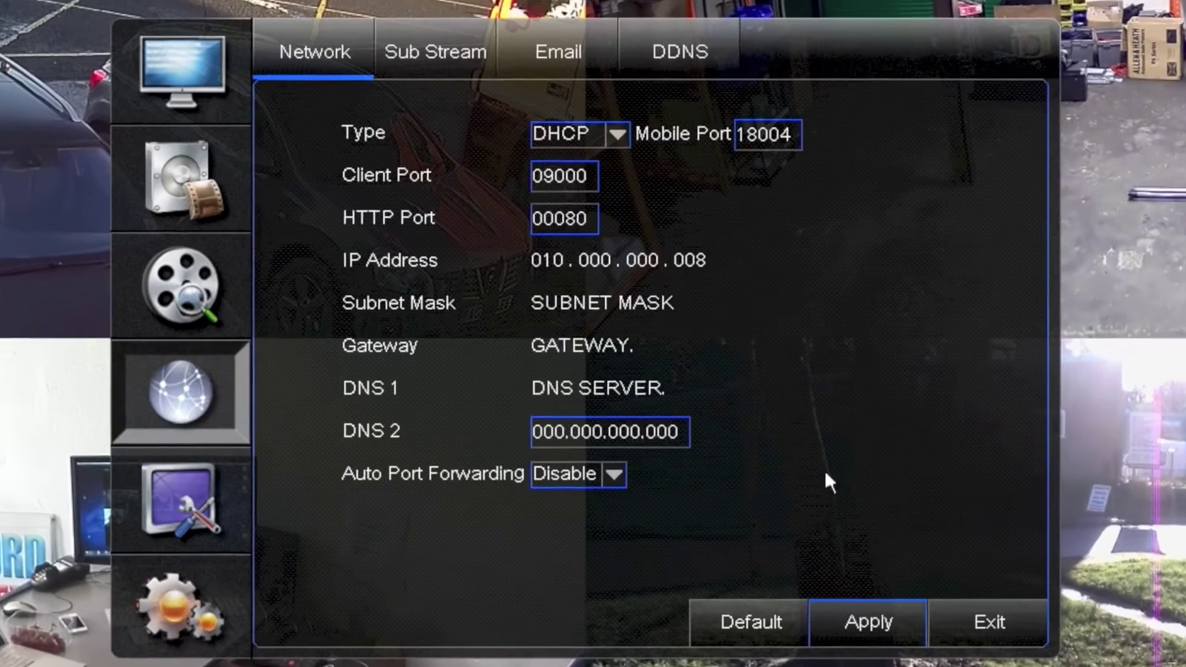
pyautogui.click(556, 176)
pyautogui.click(546, 221)
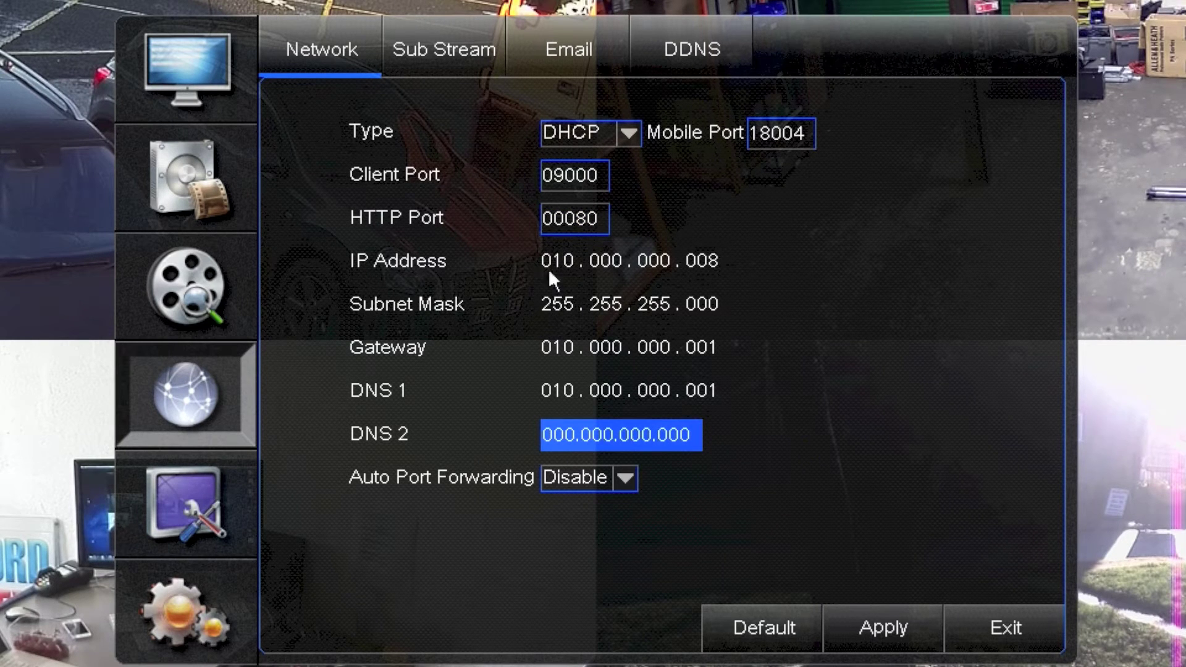
# Step: Change the network type to Static, keeping IP 010.000.000.008 and gateway 010.000.000.001, and restart
pyautogui.click(634, 135)
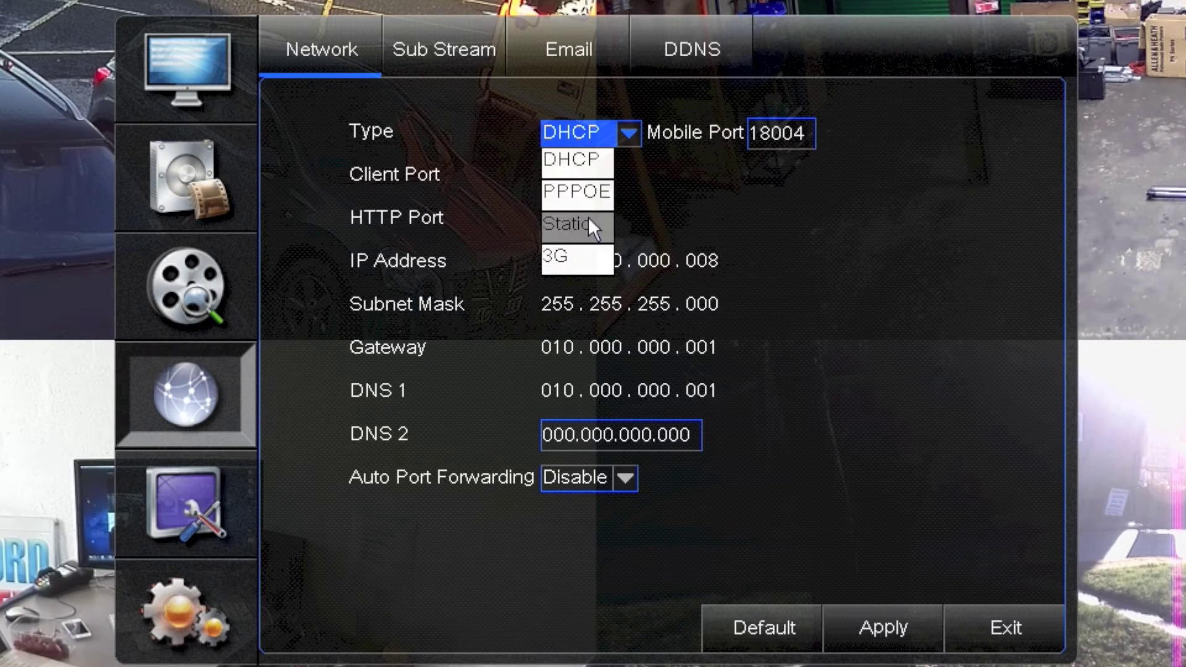
pyautogui.click(569, 223)
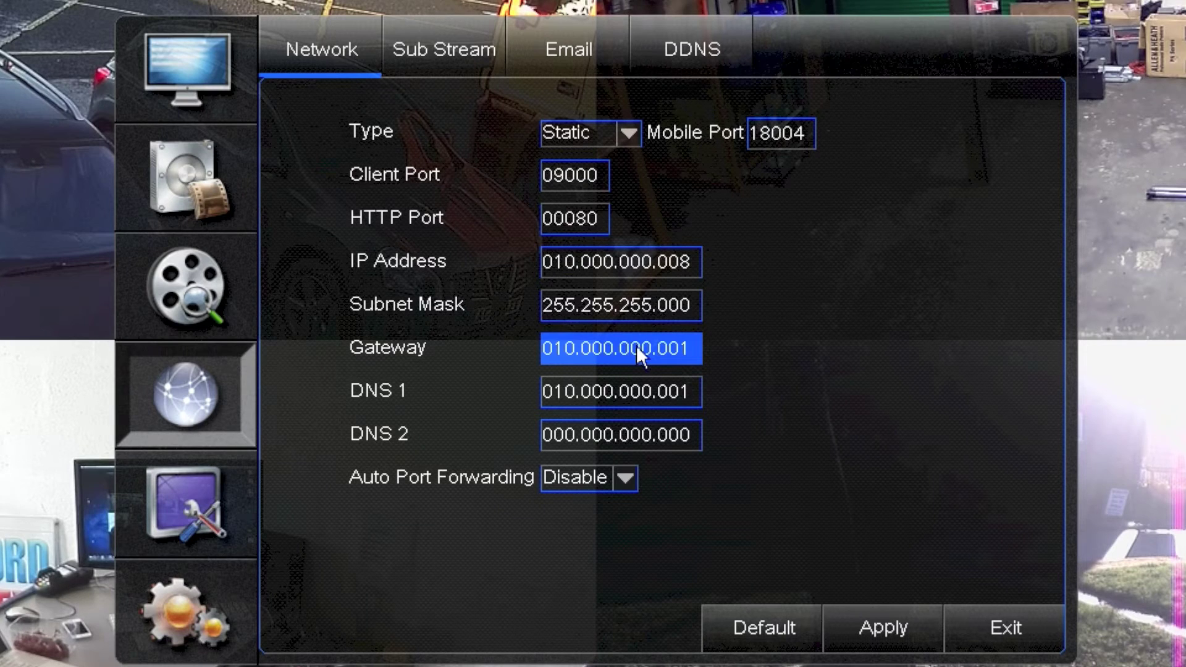
pyautogui.click(883, 627)
pyautogui.click(580, 439)
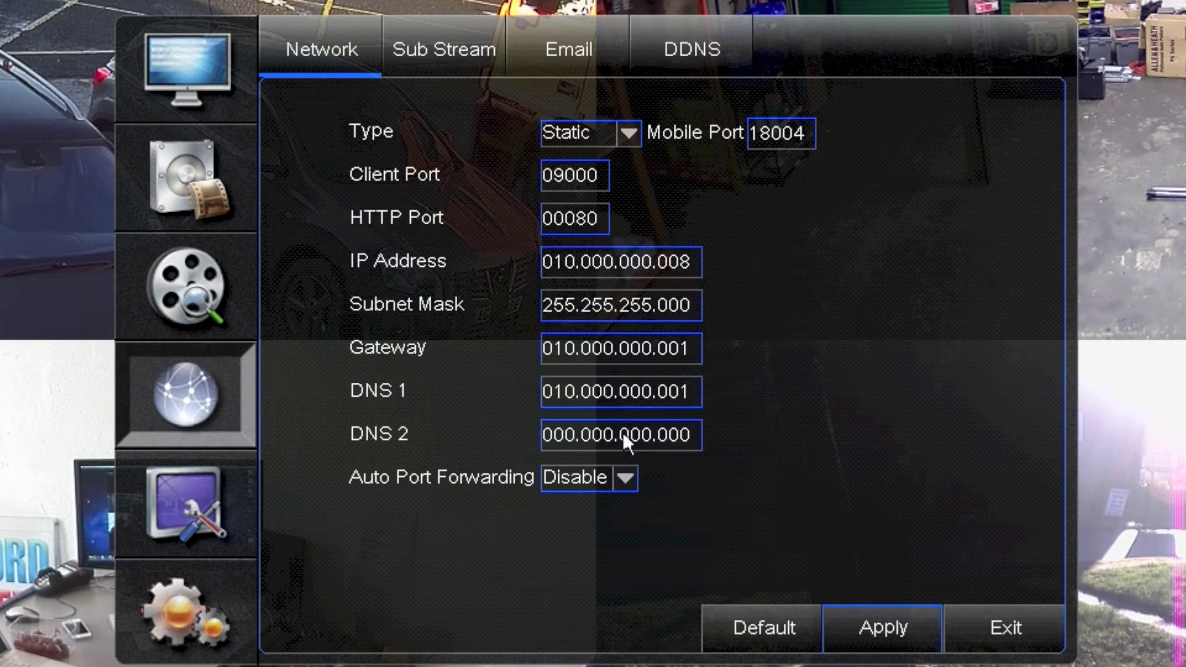
pyautogui.click(1019, 648)
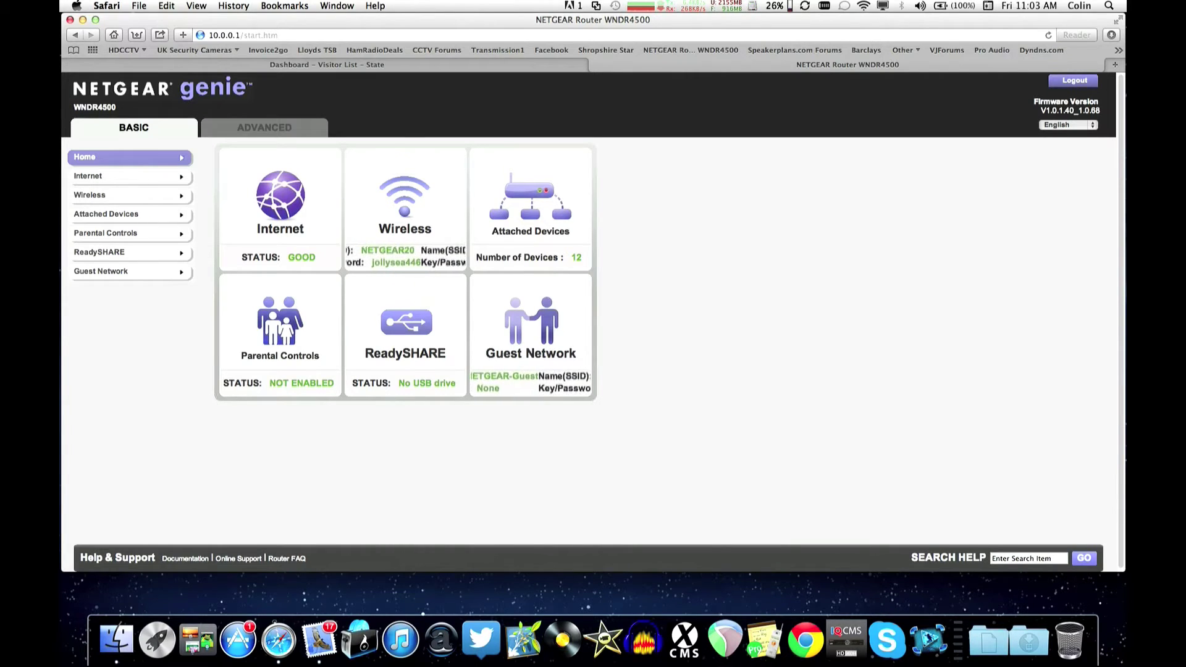
# Step: Go to ADVANCED > Advanced Setup > Port Forwarding / Port Triggering
pyautogui.click(265, 130)
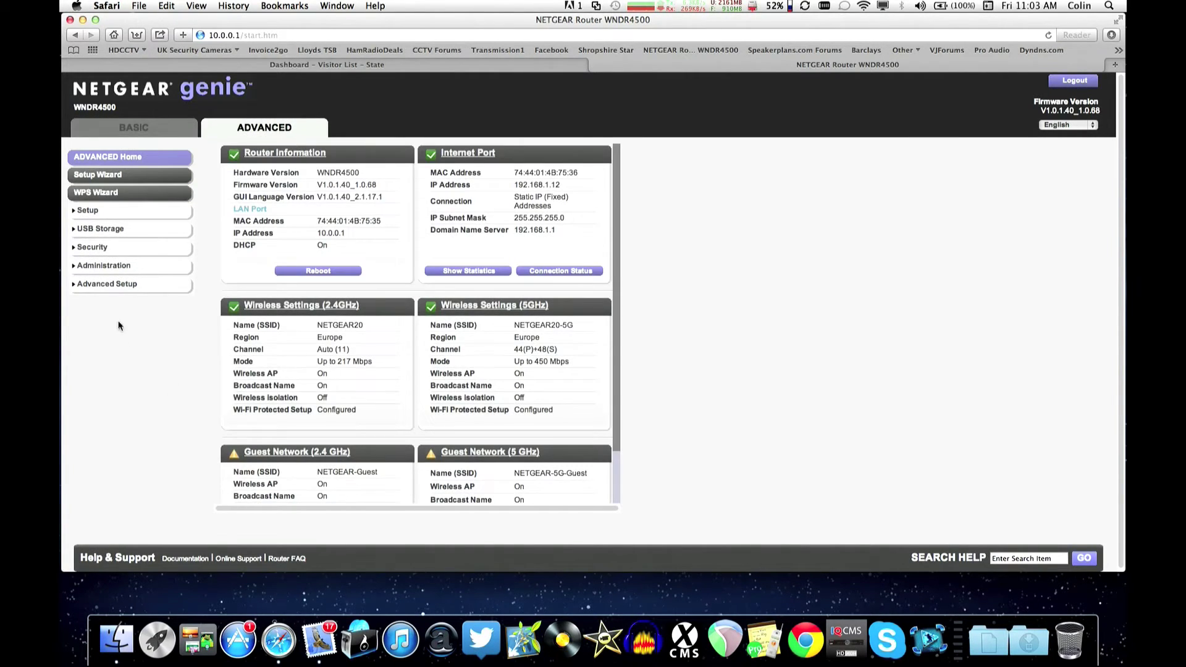
pyautogui.click(95, 285)
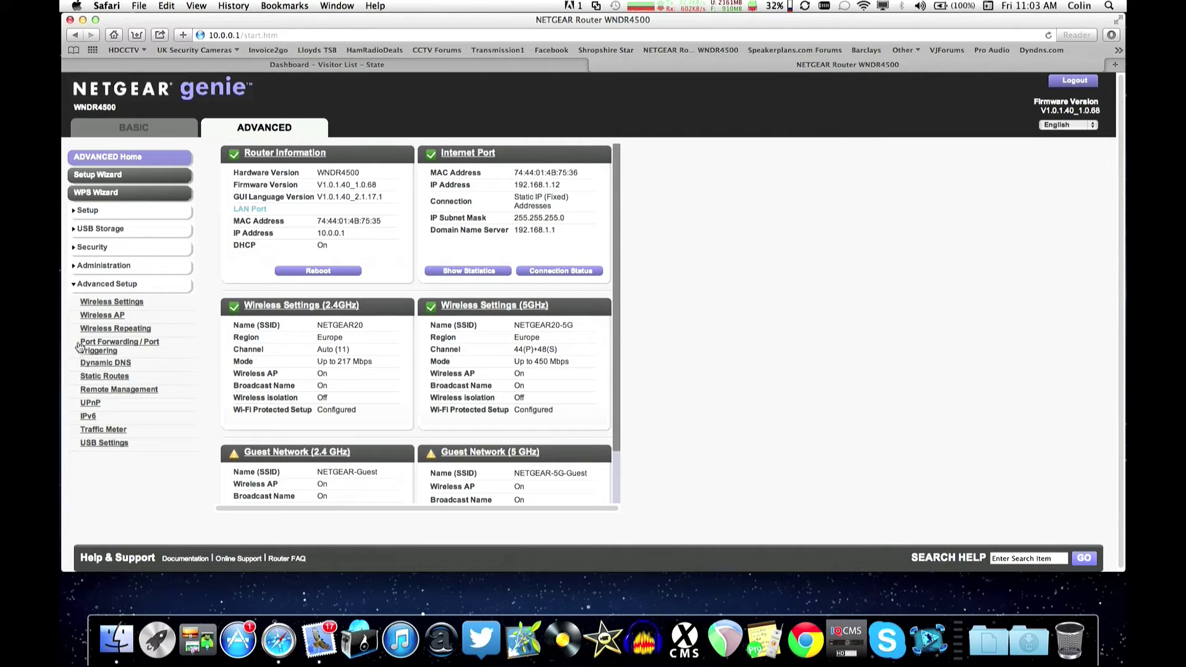
pyautogui.click(133, 346)
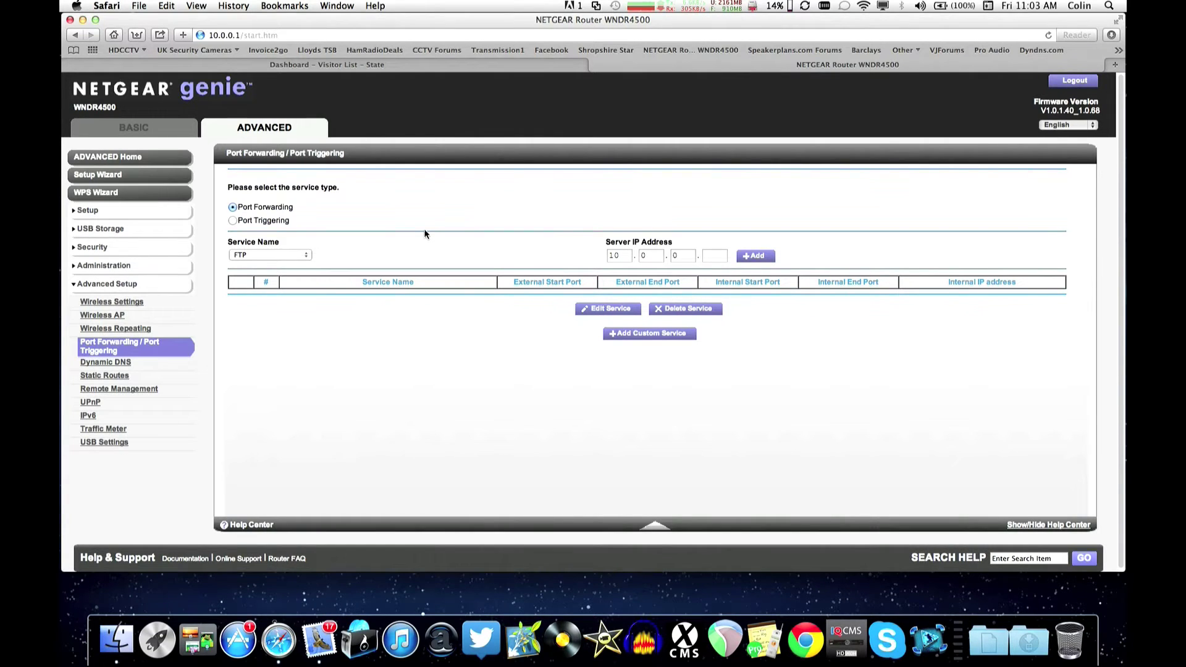
# Step: Add an HTTP port 80 forwarding rule to server IP 10.0.0.8
pyautogui.click(270, 255)
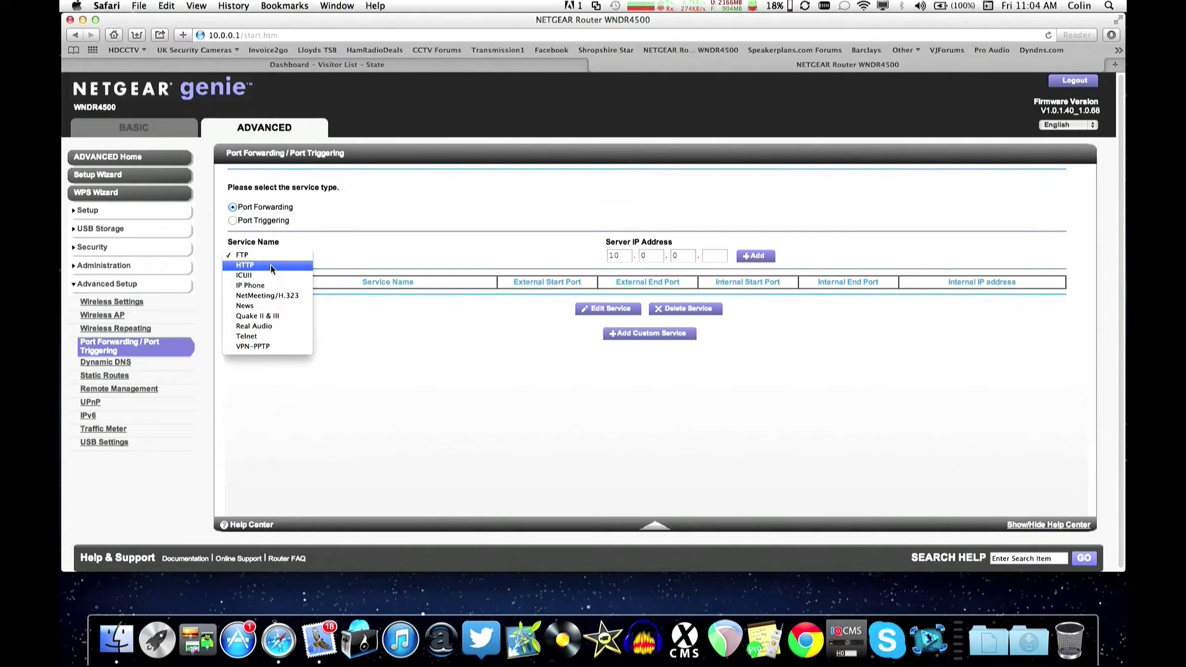
pyautogui.click(272, 266)
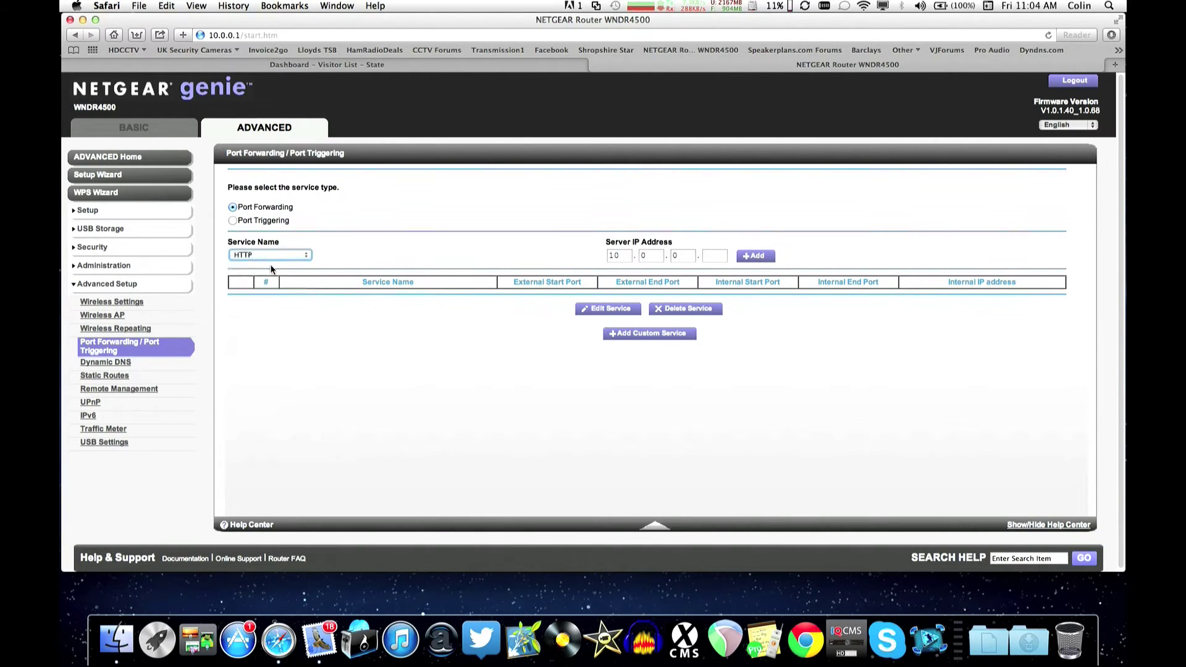
pyautogui.click(713, 257)
pyautogui.write('8')
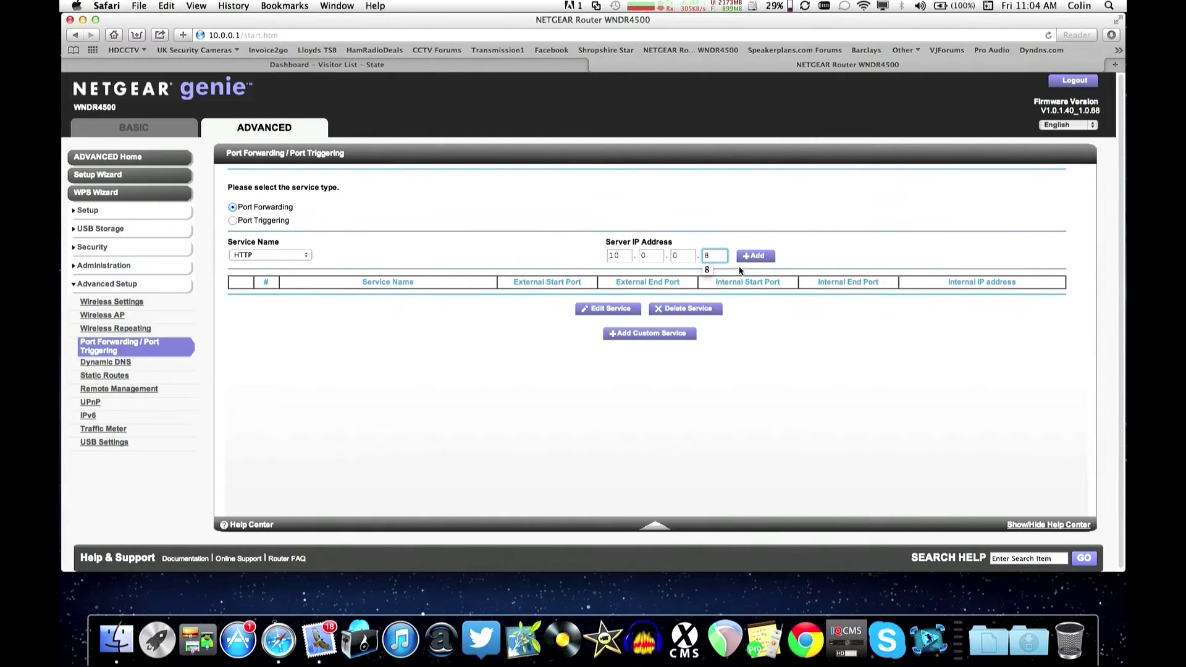
pyautogui.click(754, 257)
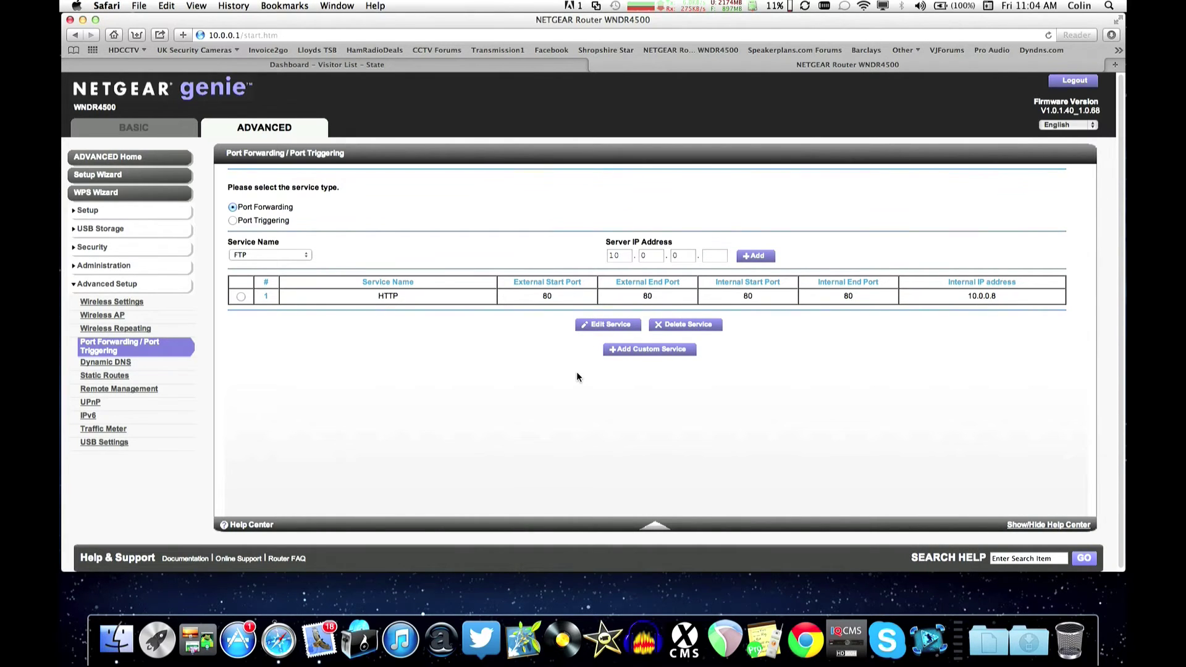
# Step: Start a custom forwarding service named 'DVR port 9000'
pyautogui.click(260, 256)
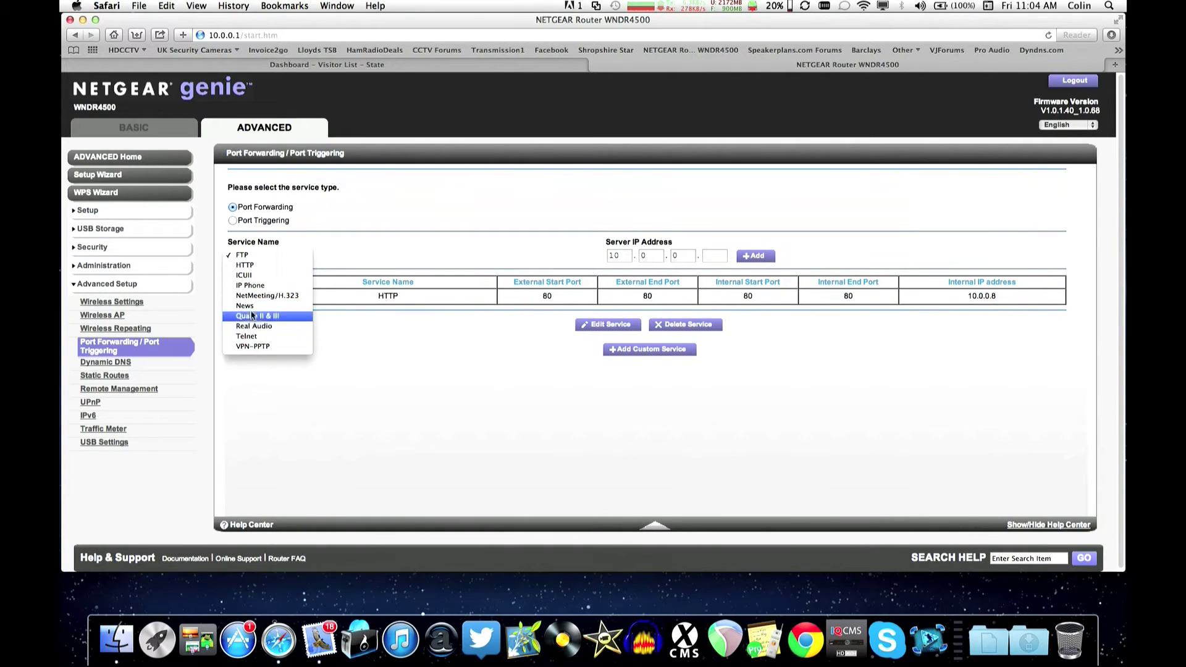
pyautogui.click(441, 350)
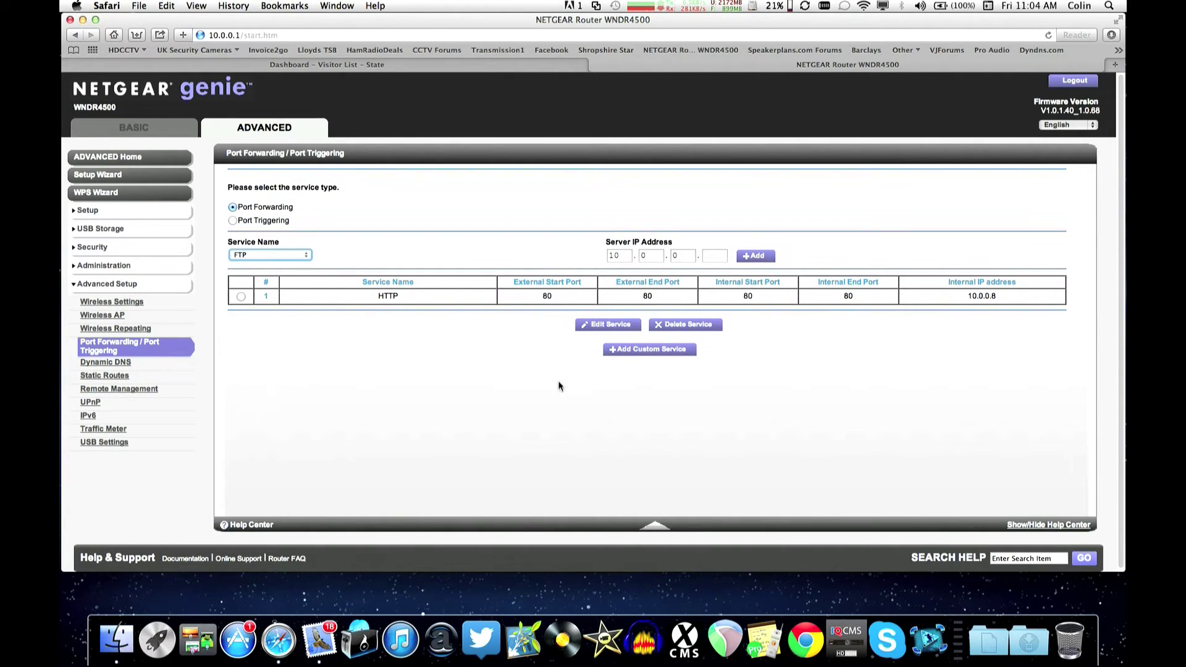
pyautogui.click(652, 353)
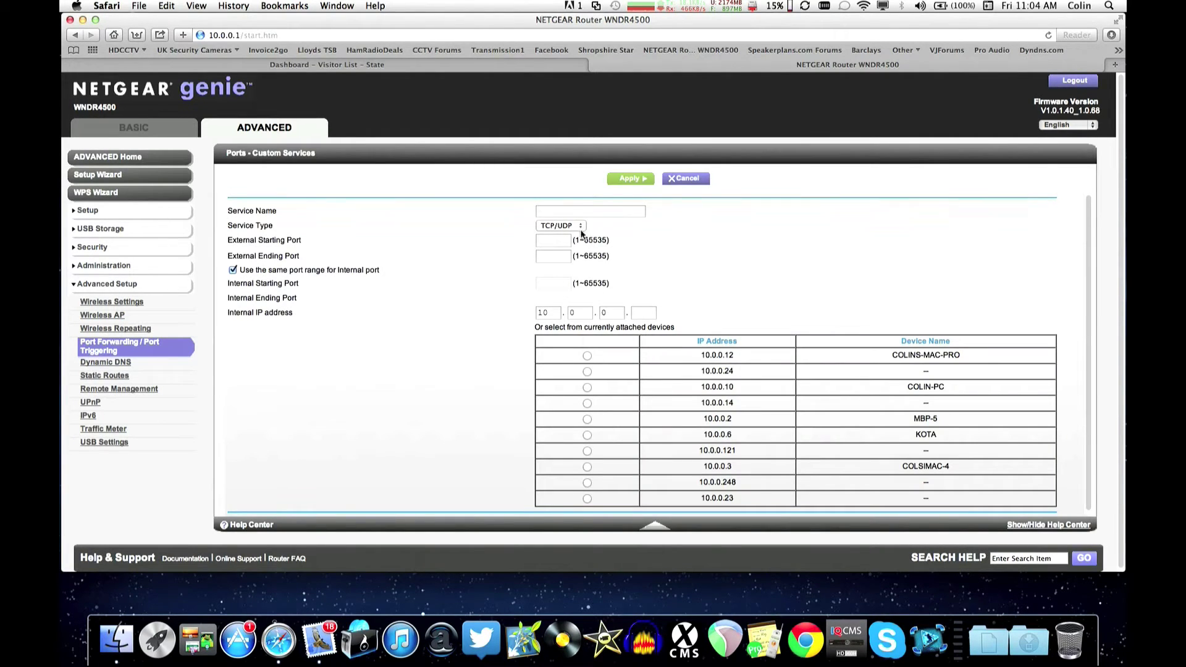
pyautogui.click(540, 212)
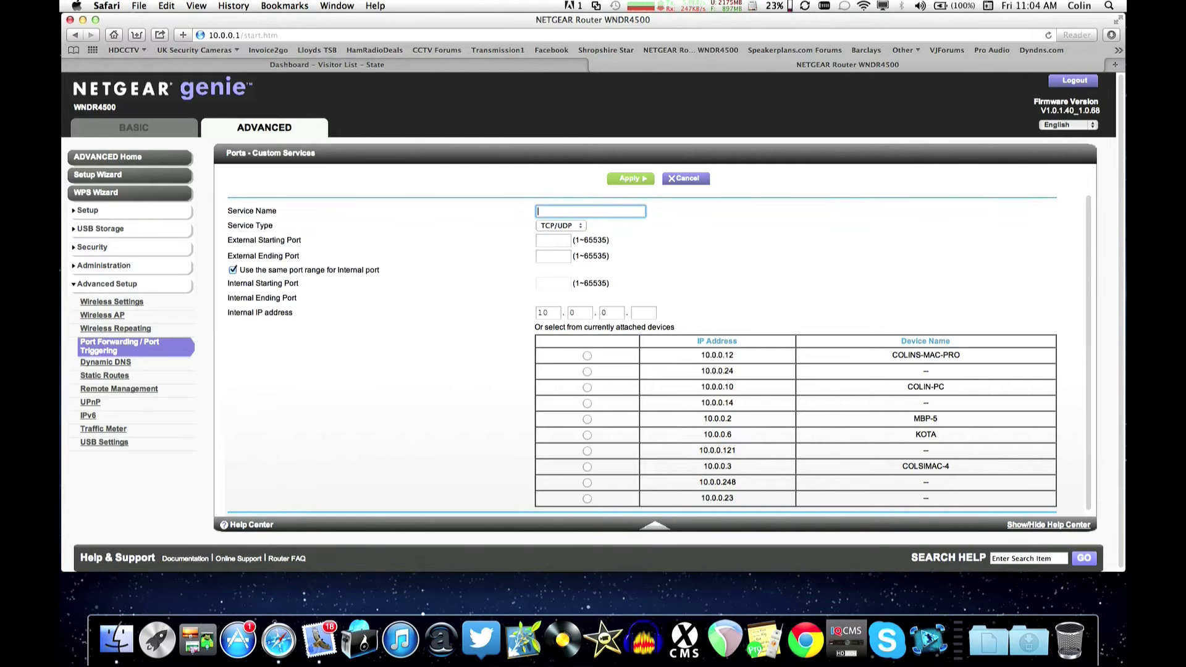
pyautogui.write('DVR port 9000')
# Step: Keep service type TCP/UDP and set the external port range 9000 to 9000
pyautogui.click(549, 226)
pyautogui.click(556, 228)
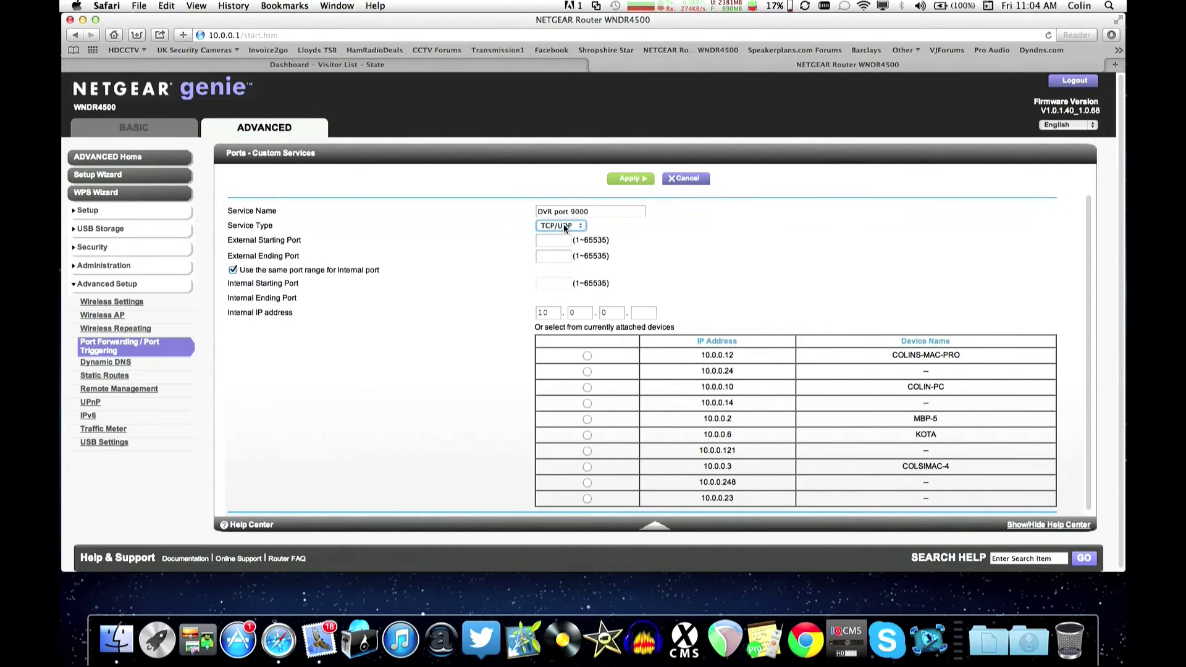
pyautogui.click(557, 231)
pyautogui.click(550, 236)
pyautogui.click(555, 229)
pyautogui.click(557, 215)
pyautogui.click(547, 242)
pyautogui.write('9000')
pyautogui.press('Tab')
pyautogui.write('9000')
# Step: Set internal IP 10.0.0.8 and apply the port 9000 rule
pyautogui.click(644, 312)
pyautogui.write('8')
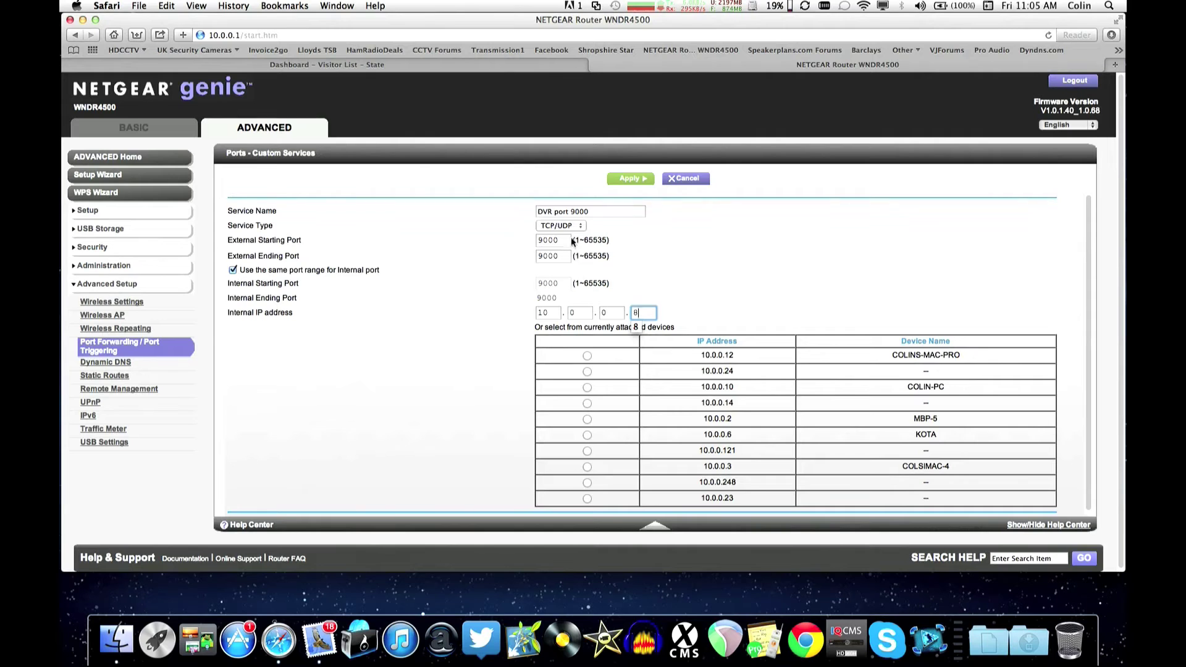
pyautogui.click(637, 179)
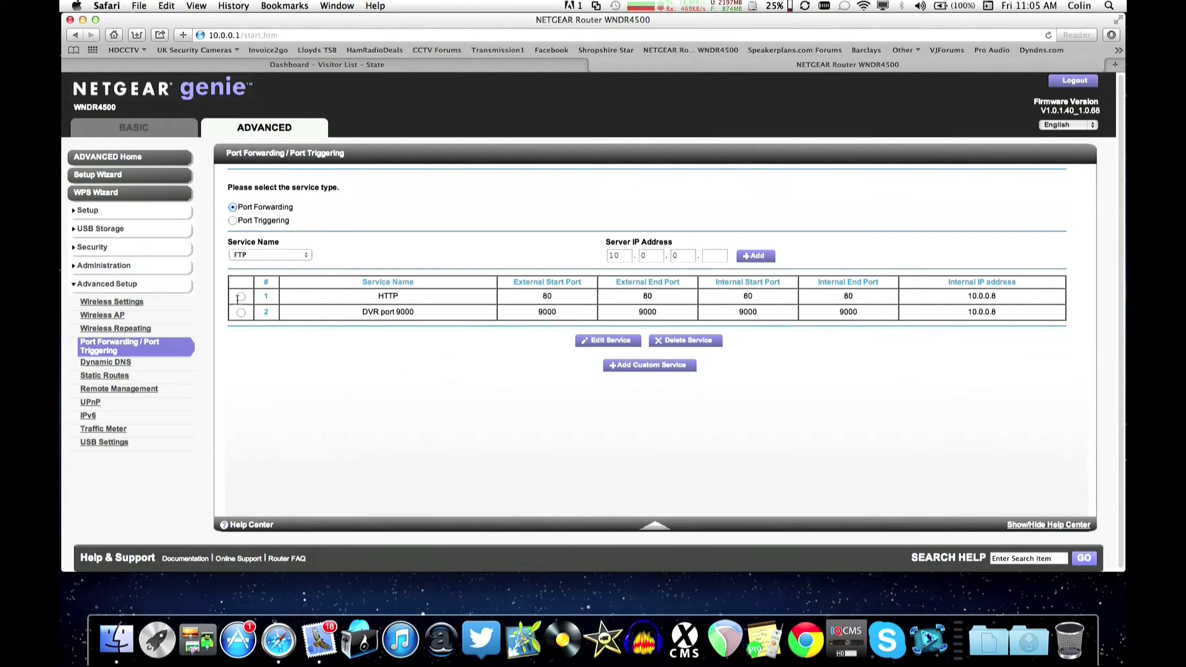
# Step: Start a custom forwarding service named 'dvr mobile port 18004'
pyautogui.click(636, 366)
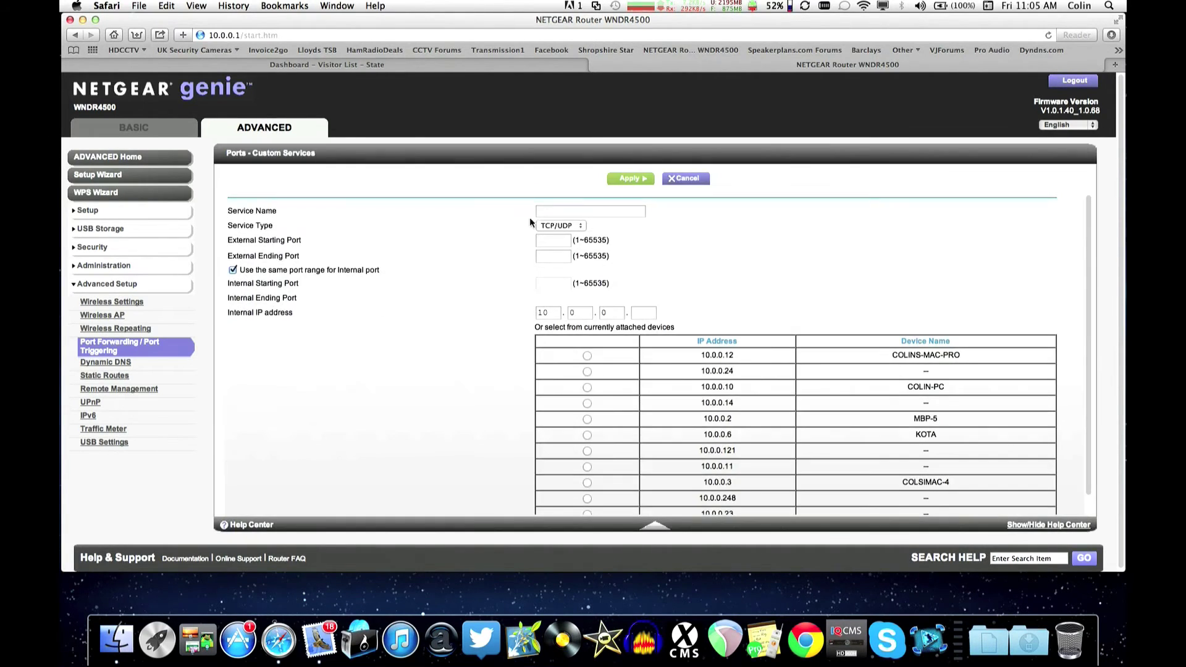
pyautogui.click(543, 213)
pyautogui.write('dvr mobi')
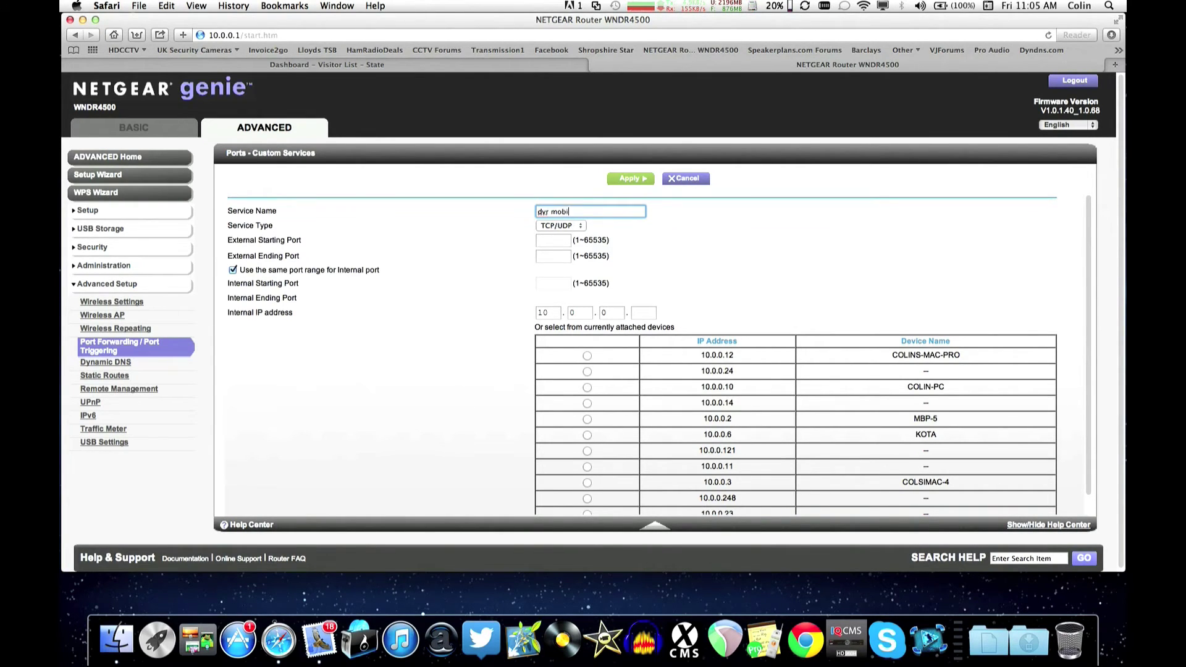
pyautogui.write('le port 18004')
# Step: Set port 18004 as start and end, internal IP 10.0.0.8, and apply
pyautogui.press('Tab')
pyautogui.write('1')
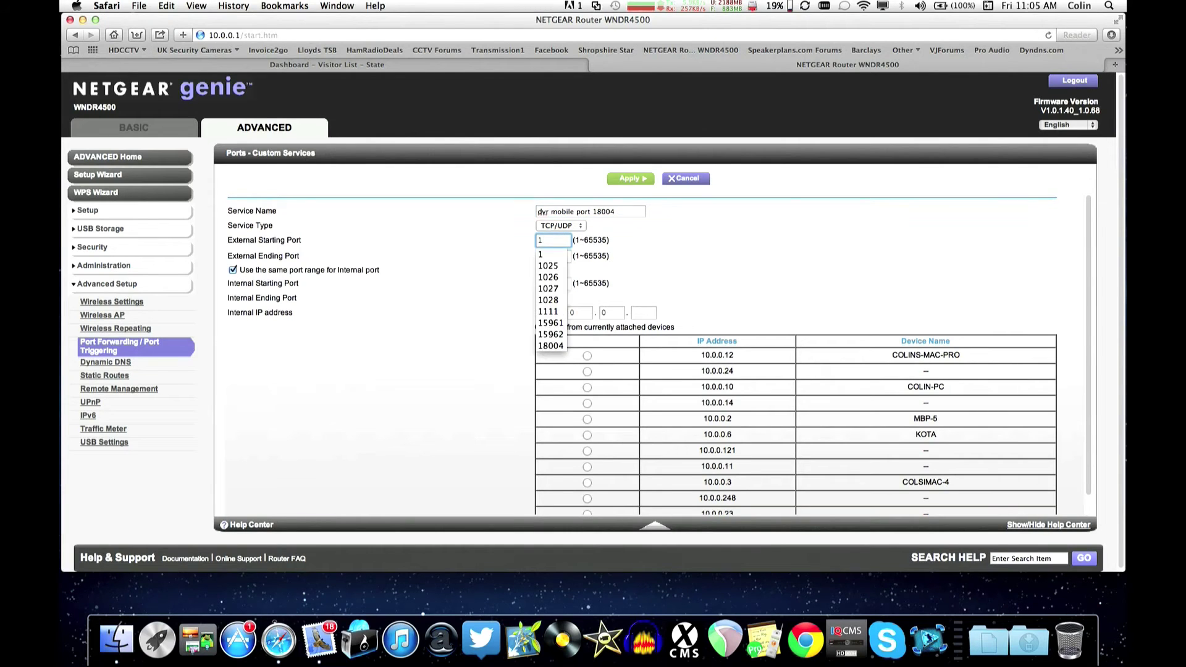
pyautogui.write('8004')
pyautogui.press('Tab')
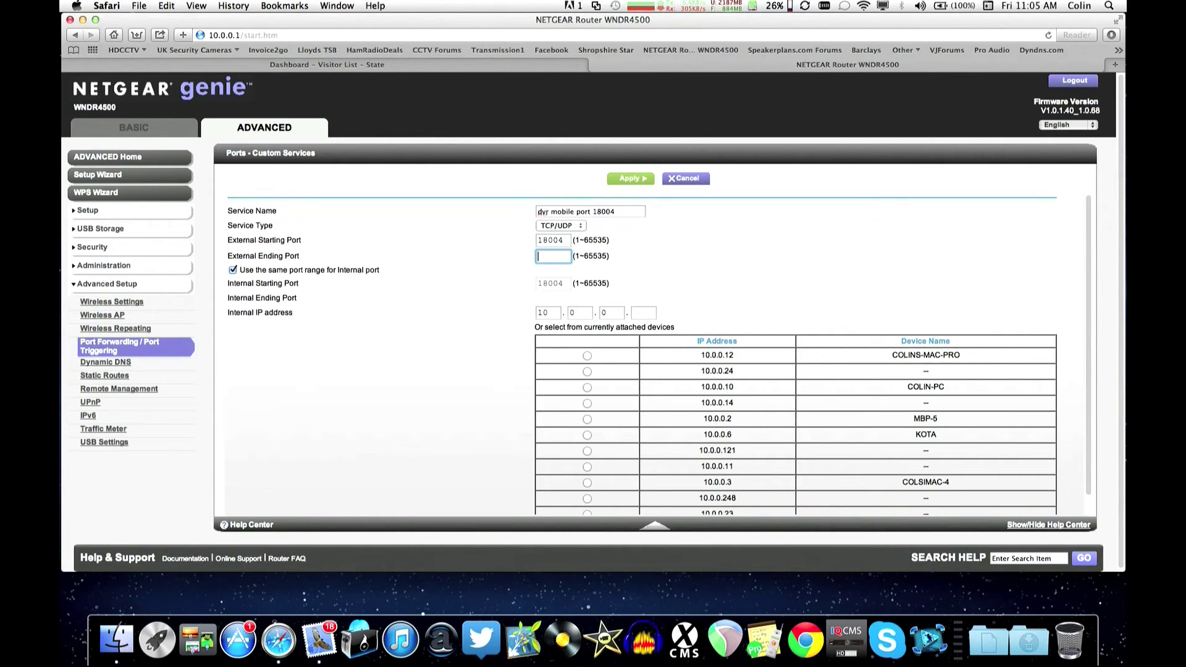
pyautogui.write('18004')
pyautogui.press('Tab')
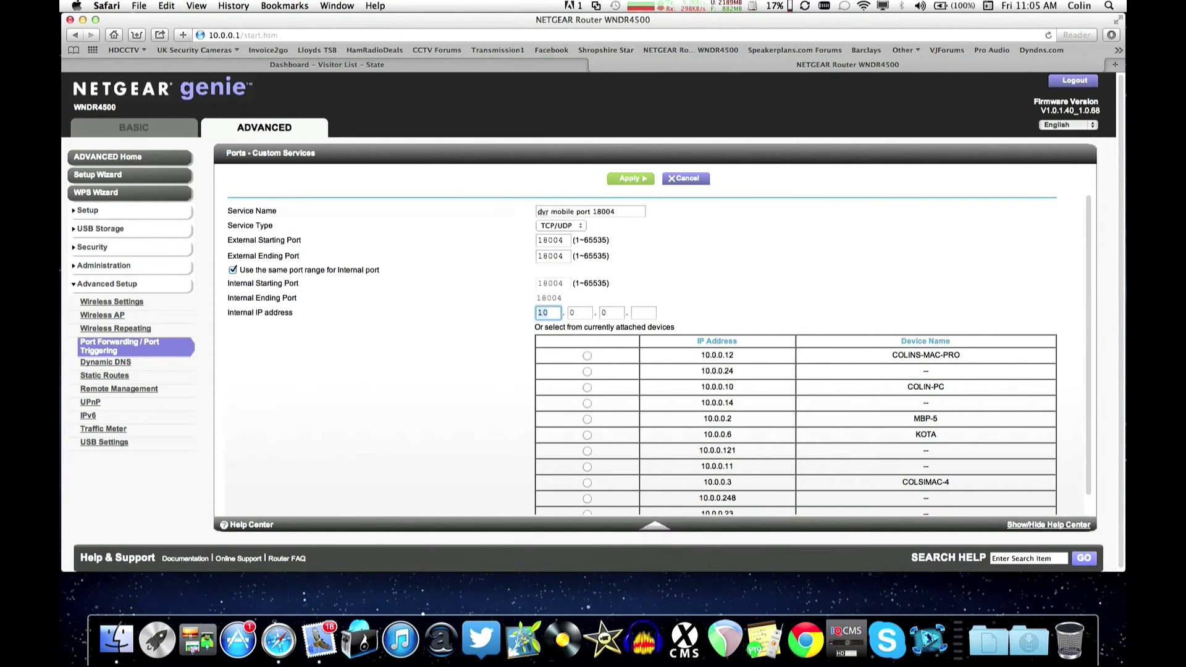
pyautogui.click(641, 314)
pyautogui.write('8')
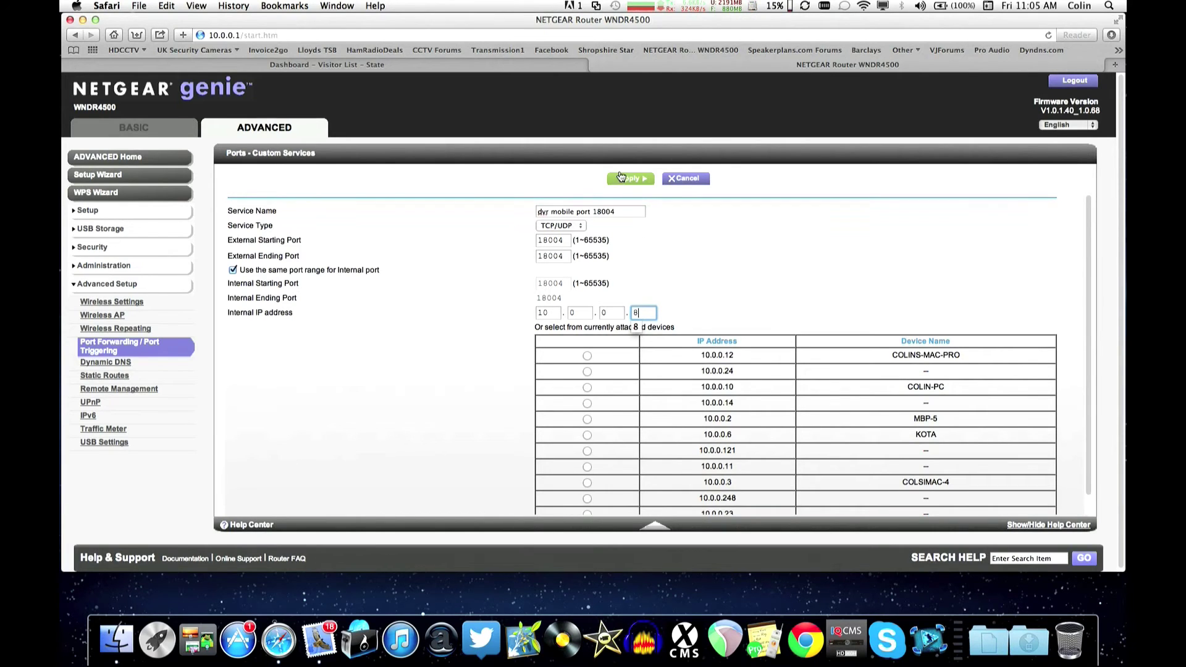
pyautogui.click(622, 180)
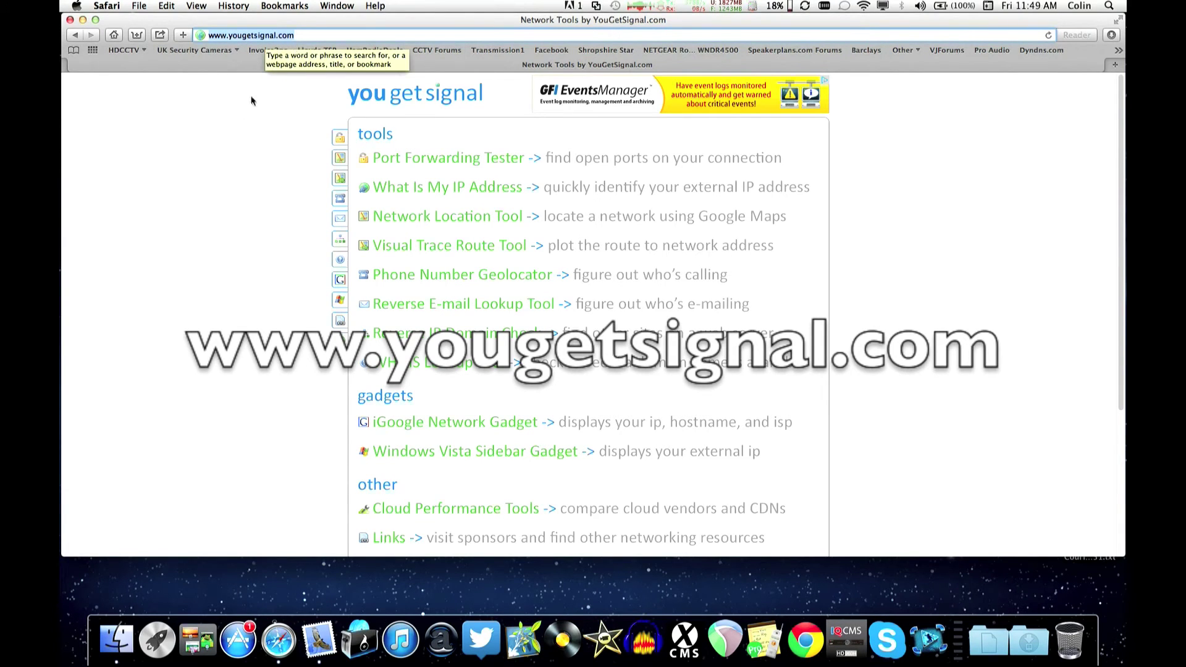
# Step: Check port 80 in the Port Forwarding Tester
pyautogui.click(456, 160)
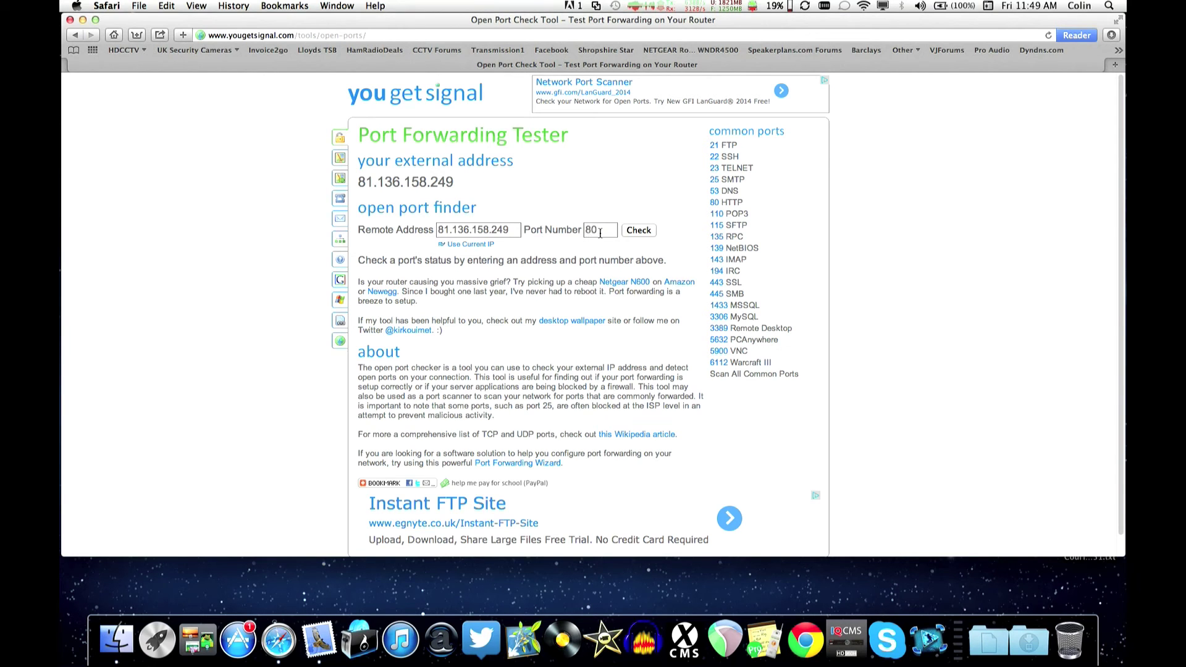
pyautogui.click(638, 231)
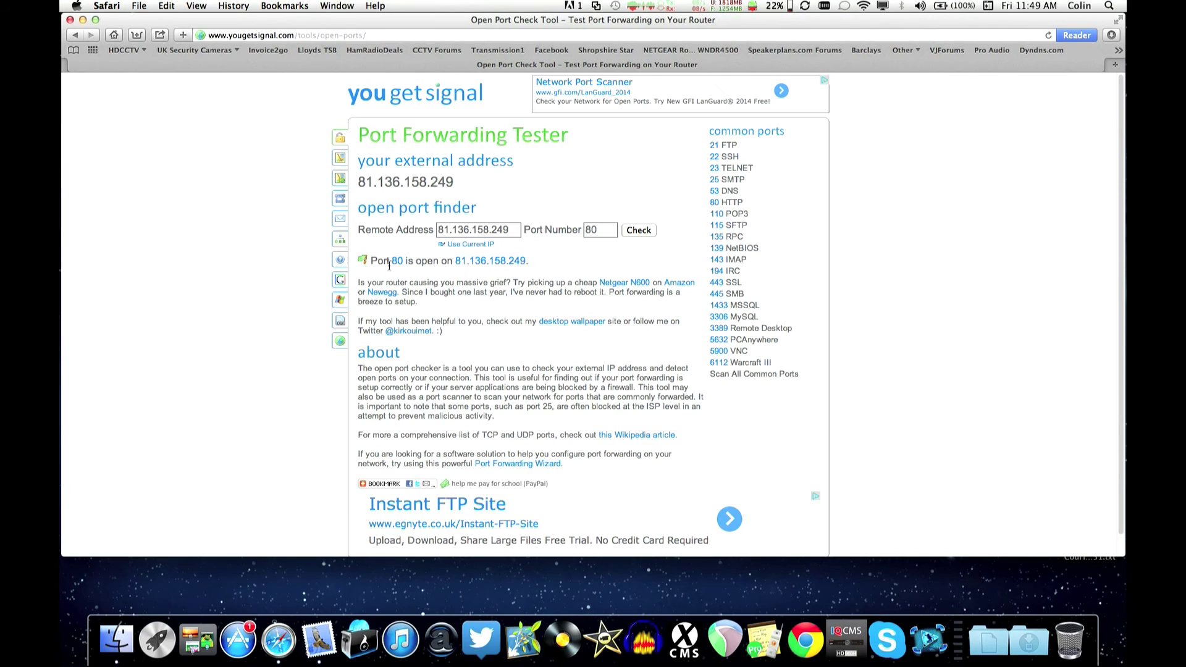
# Step: Check whether port 9000 is open
pyautogui.click(569, 227)
pyautogui.write('9000')
pyautogui.click(635, 227)
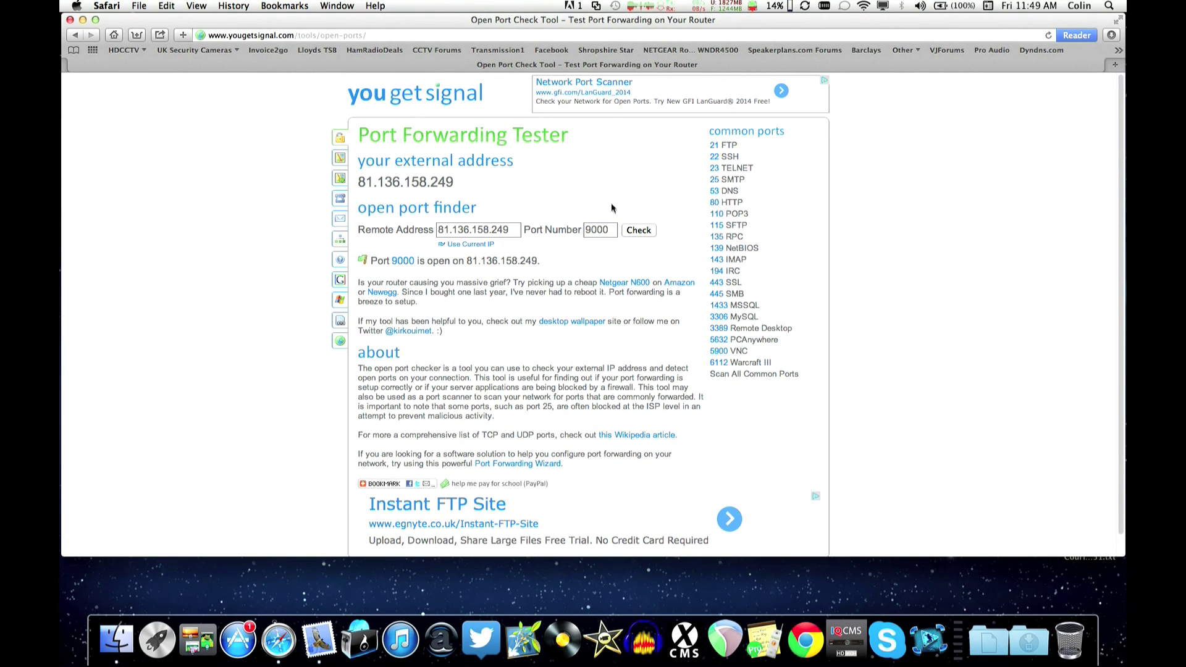
# Step: Replace the port number with 18004 and check it
pyautogui.click(613, 231)
pyautogui.doubleClick(611, 229)
pyautogui.press('BackSpace')
pyautogui.write('18004')
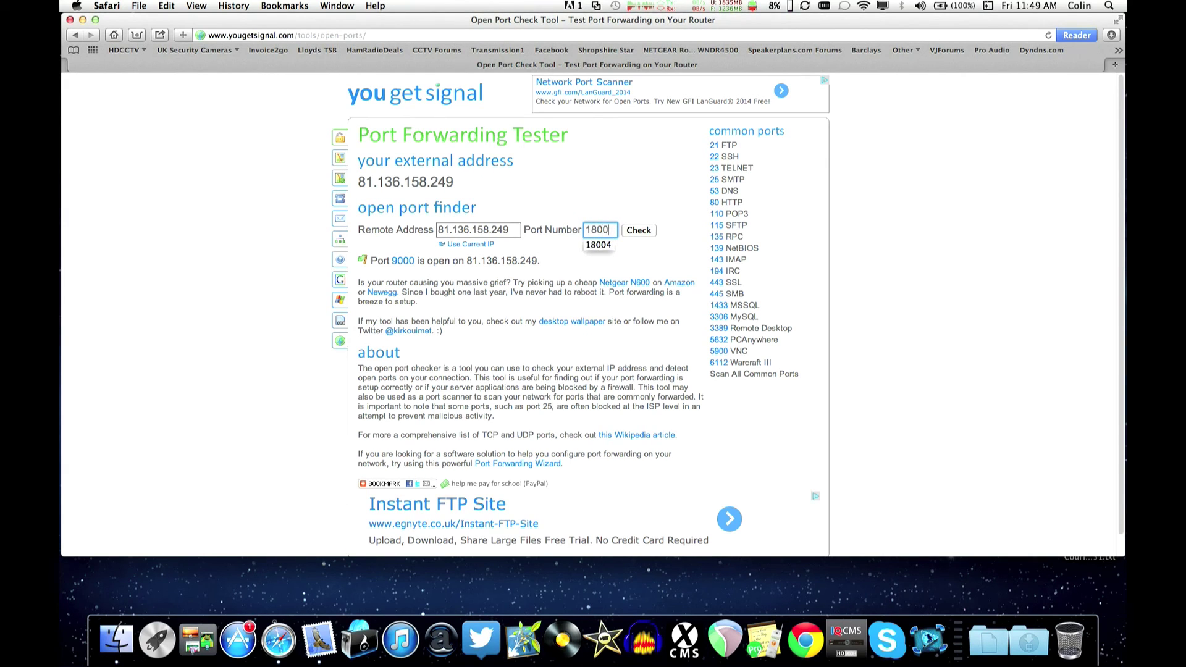
pyautogui.click(639, 232)
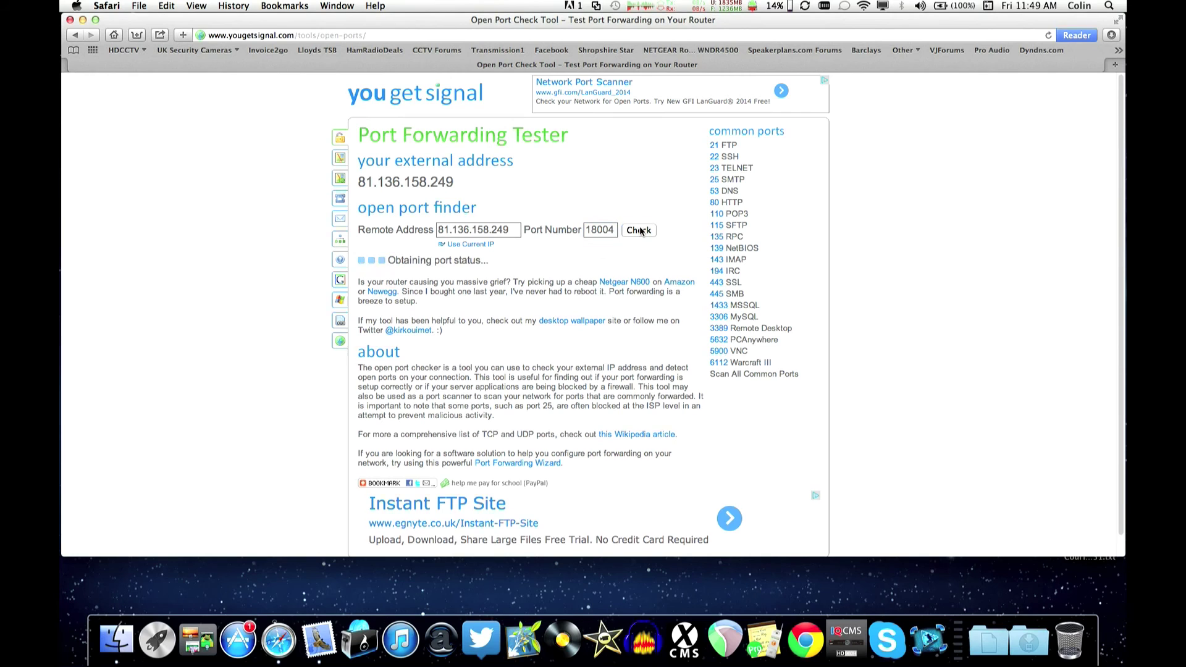